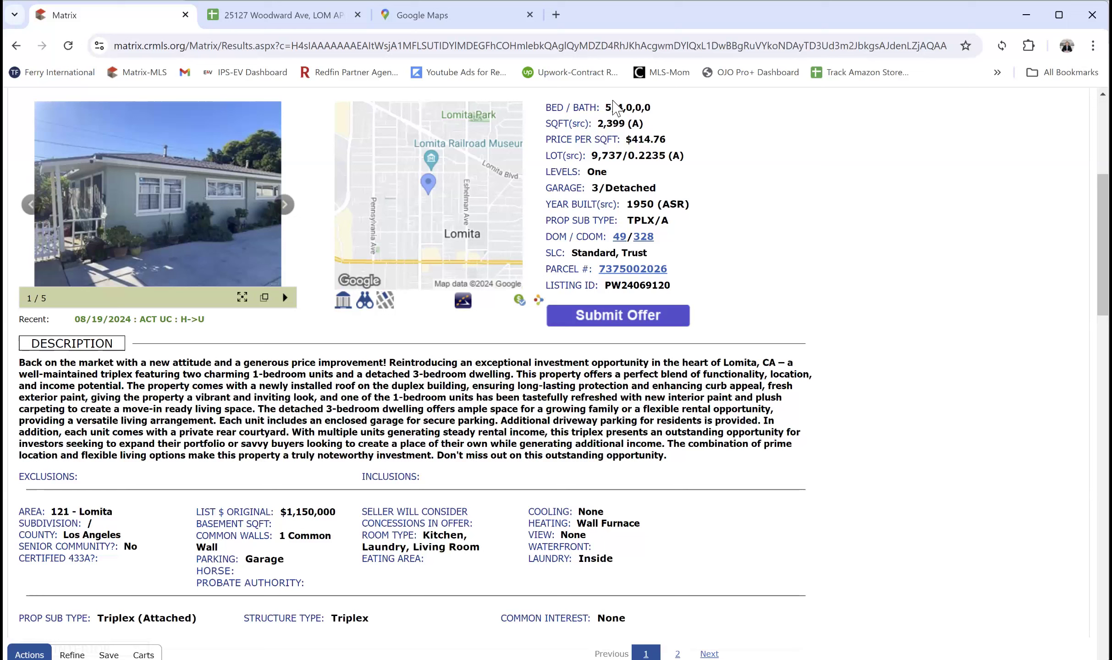
Step: Zoom the Google Maps satellite view out, then back in on Lomita near Harbor City
click(411, 22)
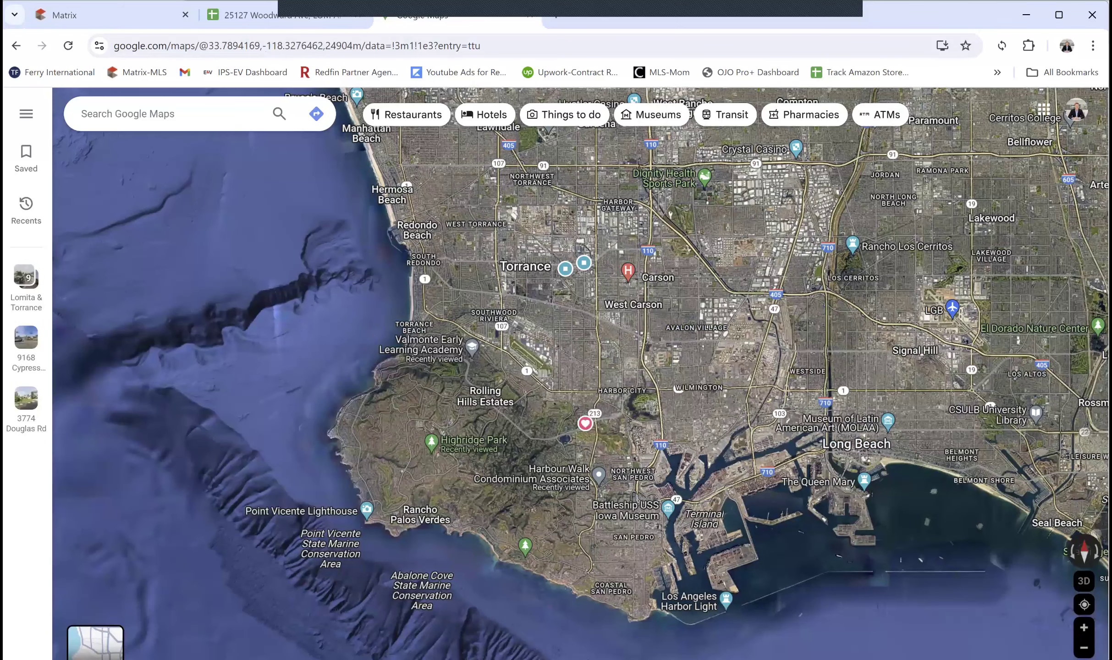
key(minus)
key(minus)
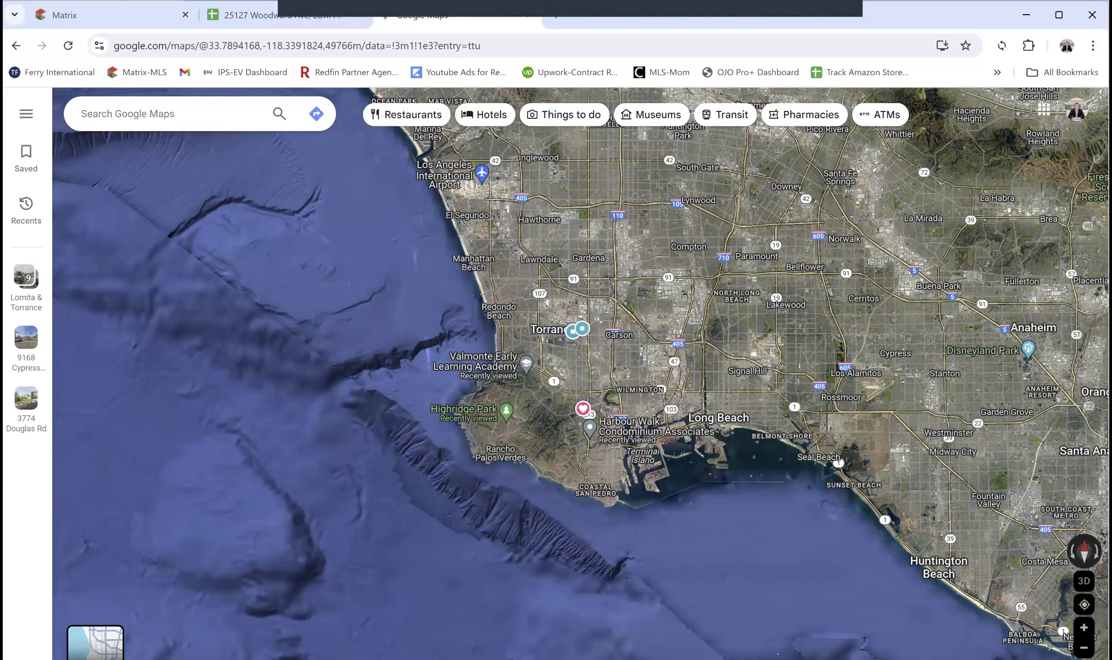
click(1084, 627)
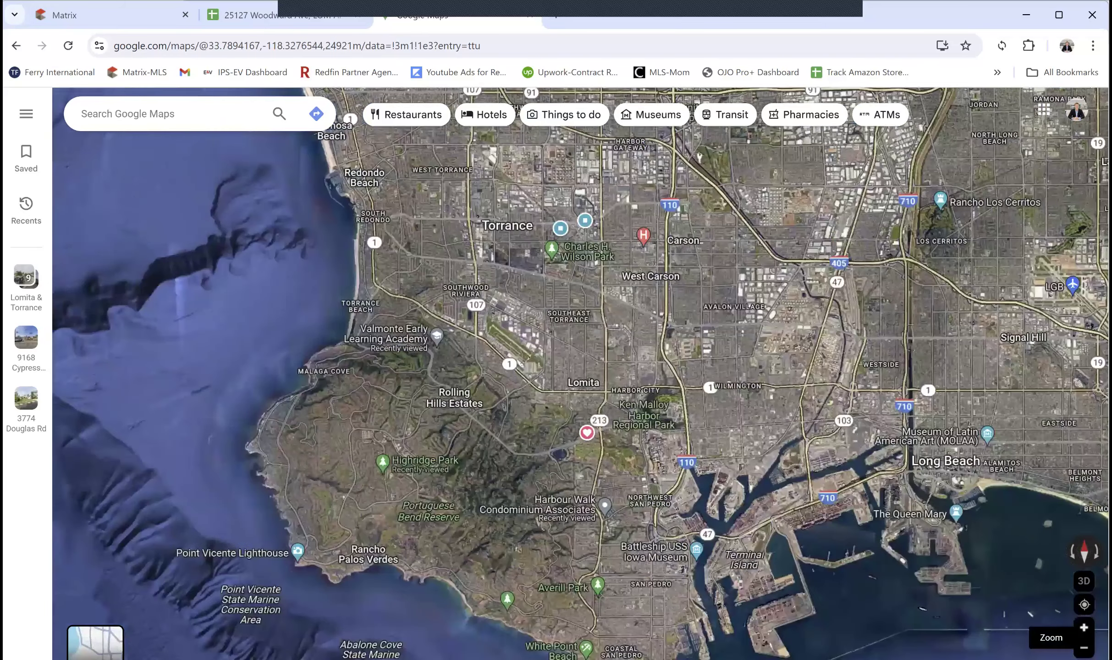
click(1084, 628)
Step: Zoom closer on Lomita, recentre the map, and return to the Matrix triplex listing
click(1084, 627)
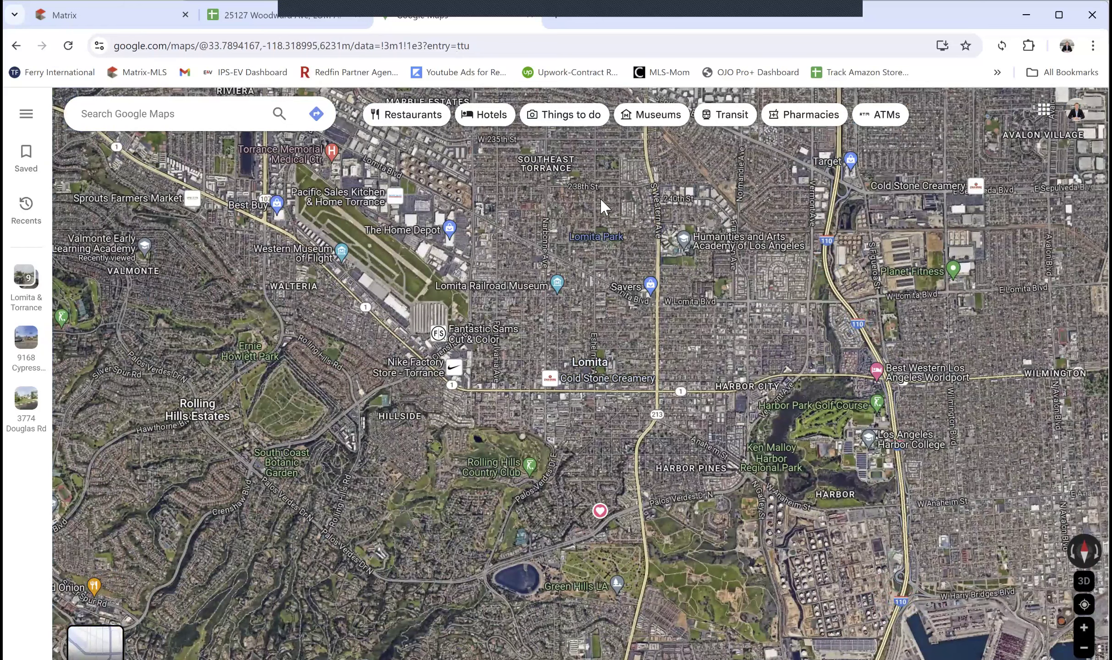
drag(597, 220, 535, 263)
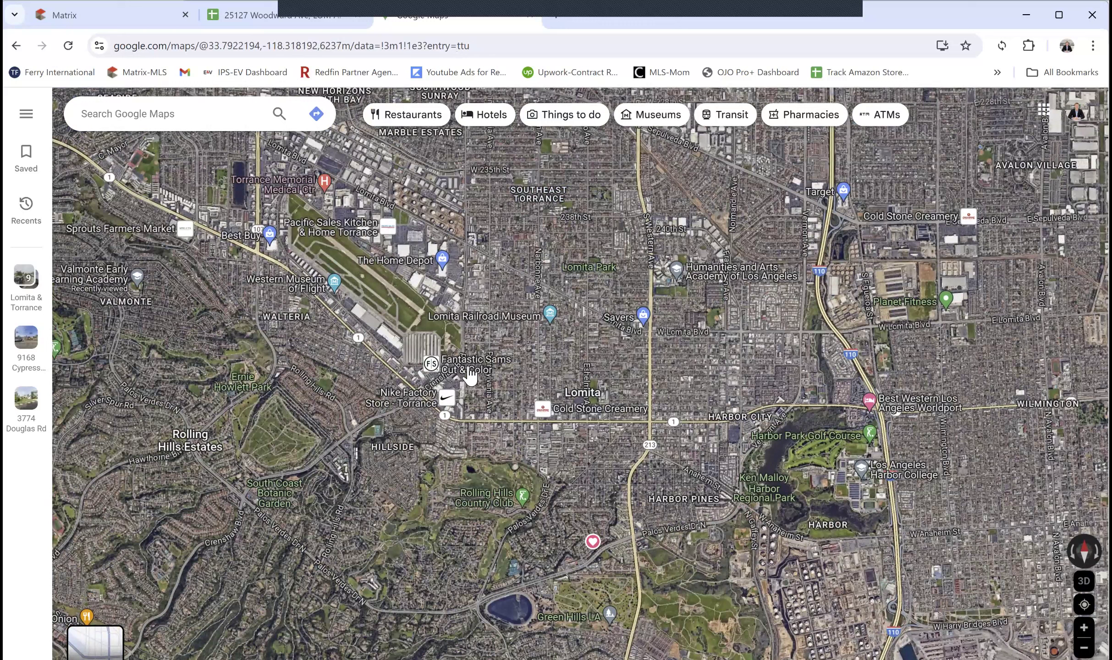
mouse_move(507, 348)
click(105, 22)
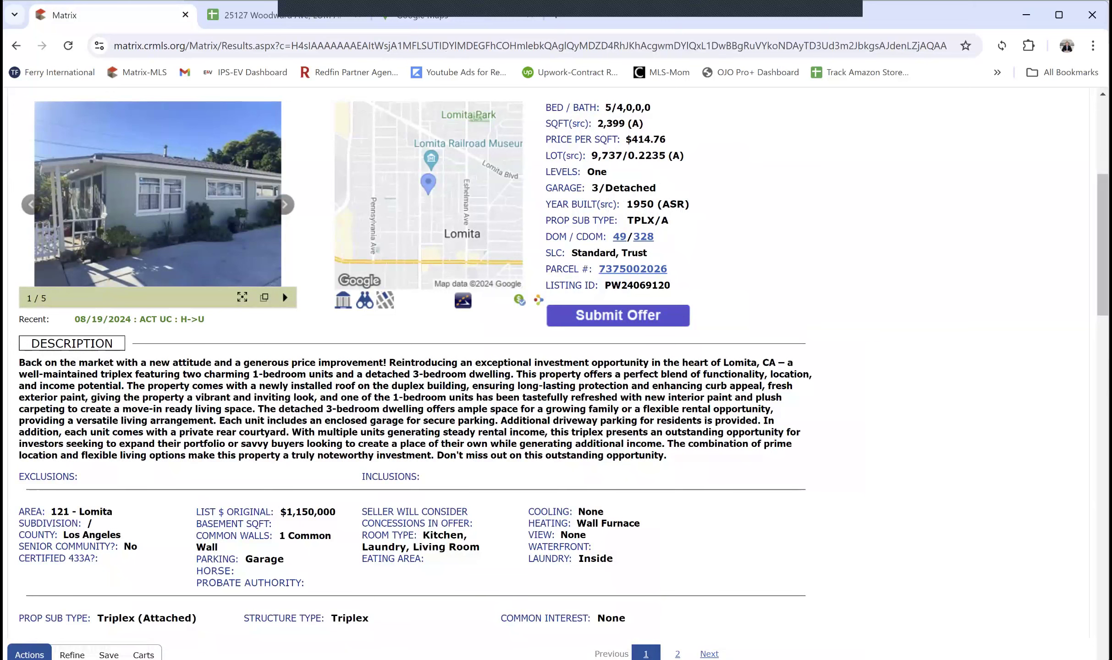
Step: Review the listing's Interior, Exterior, Building and Garage details, then switch to the APOD spreadsheet
scroll(283, 291, down, 3)
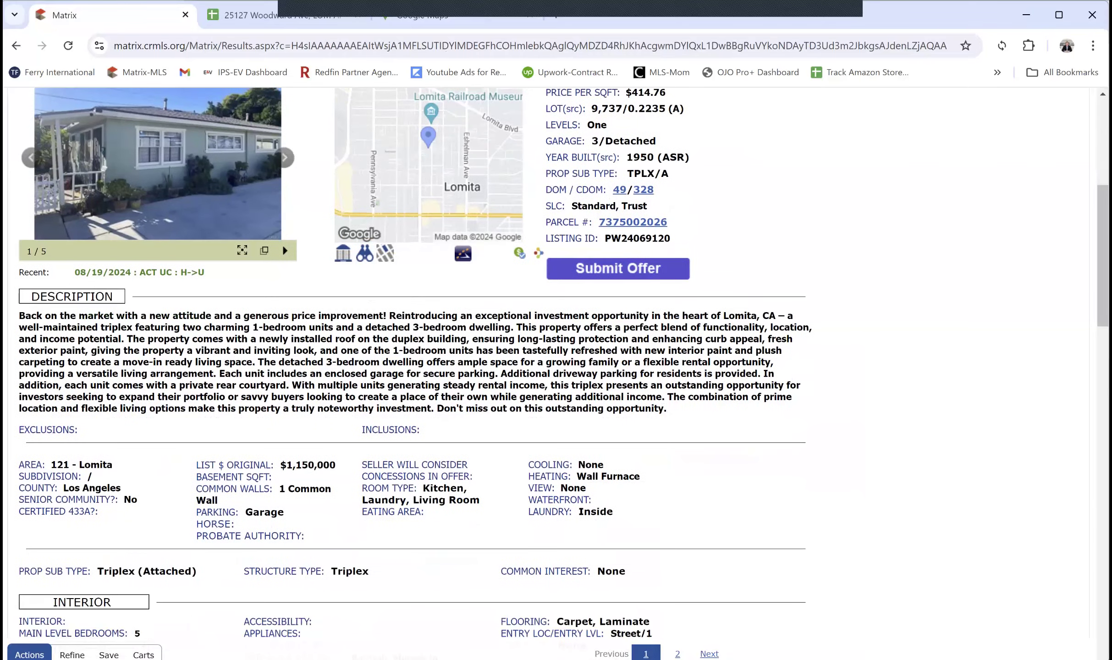
scroll(283, 291, down, 2)
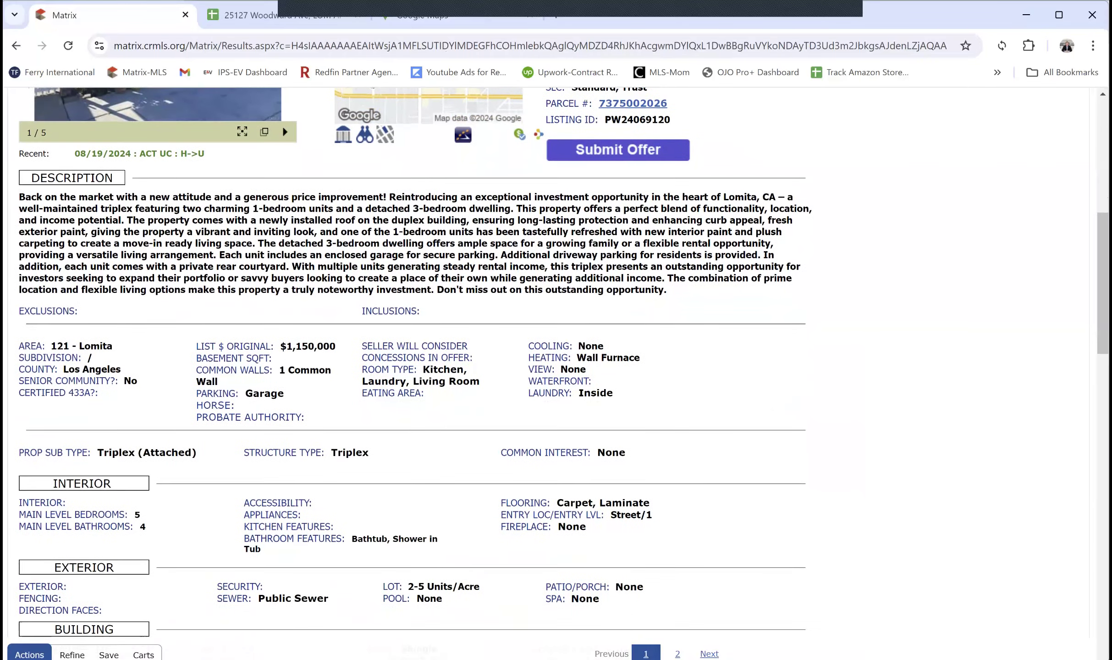
scroll(283, 291, down, 4)
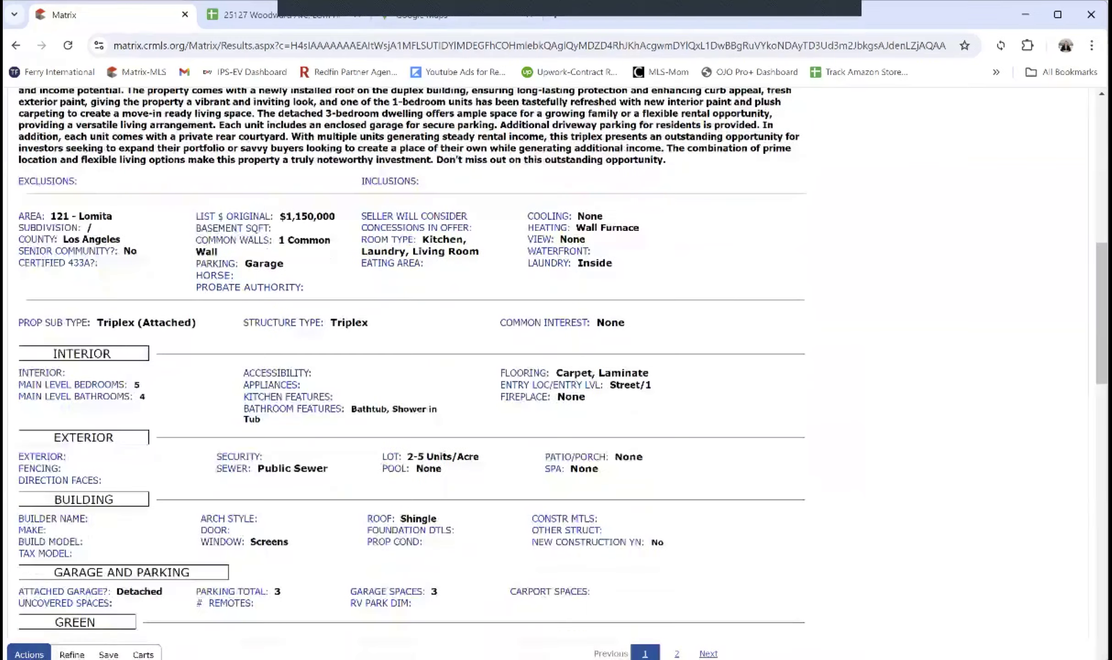
scroll(562, 374, down, 1)
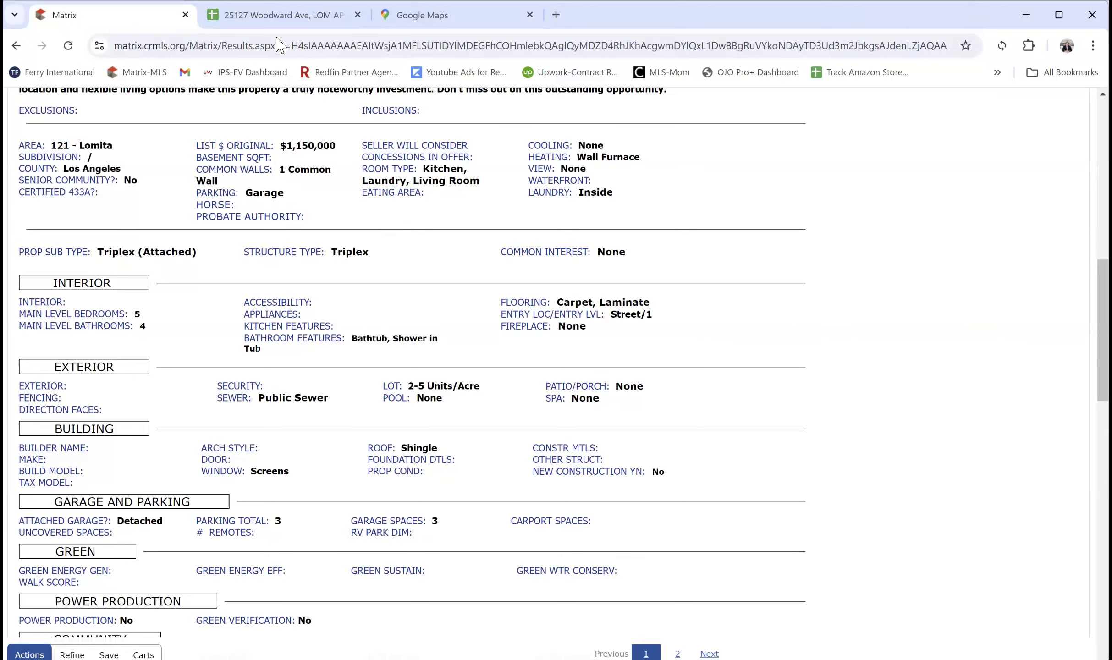
click(284, 18)
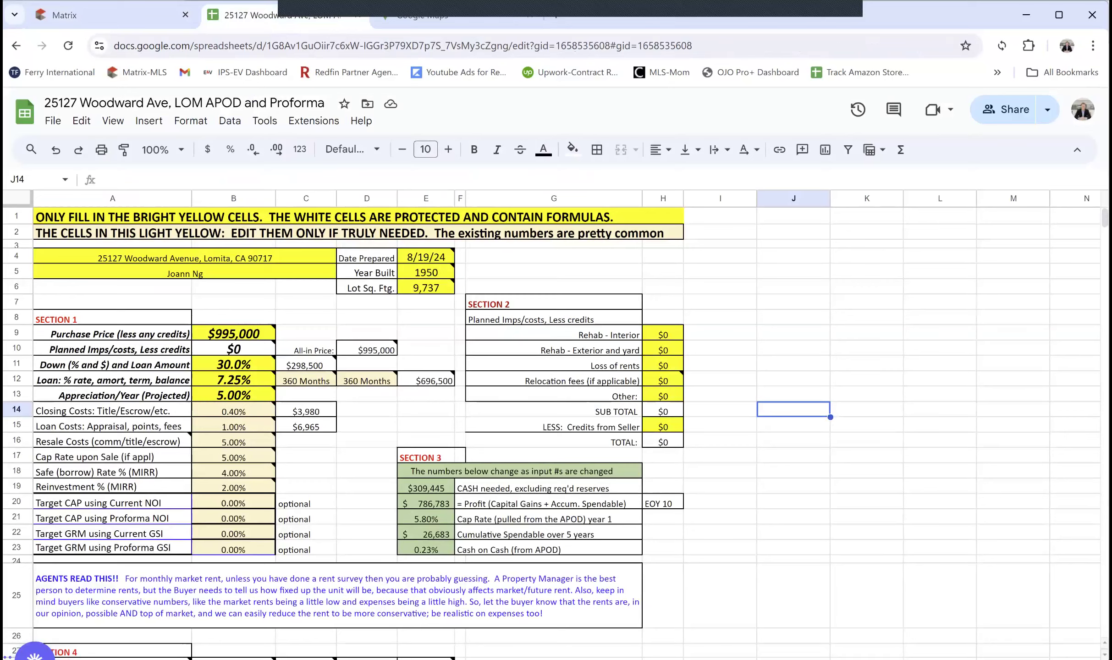
Step: Scroll to Section 4 unit rents and begin renaming the workbook to 'LOMITA APOD and Proforma'
scroll(550, 431, down, 3)
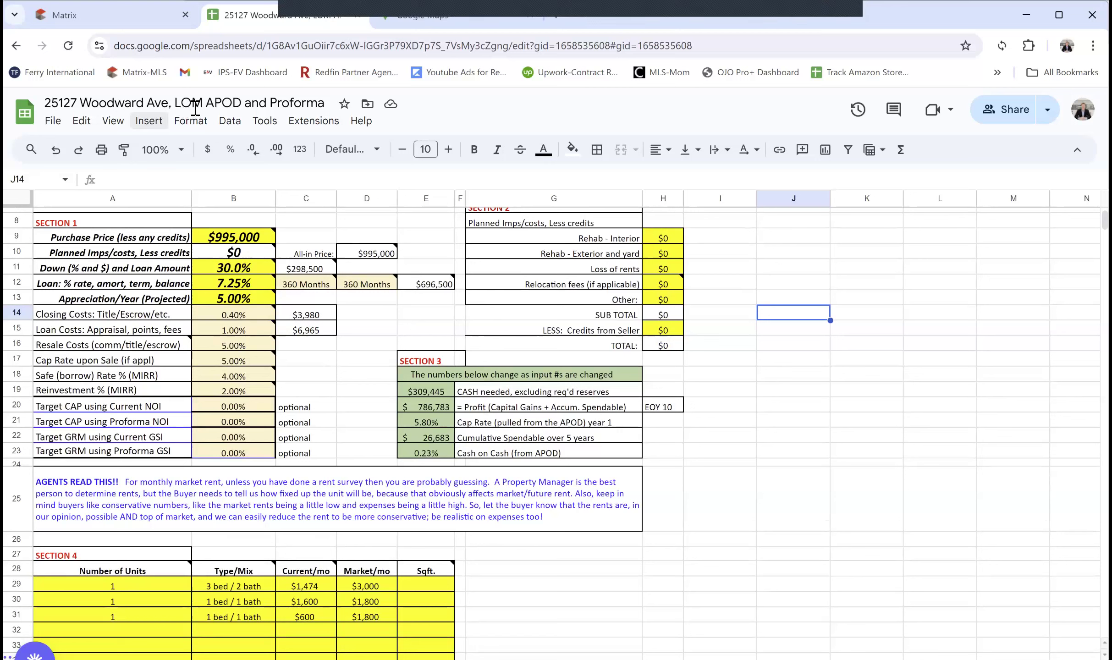
click(214, 110)
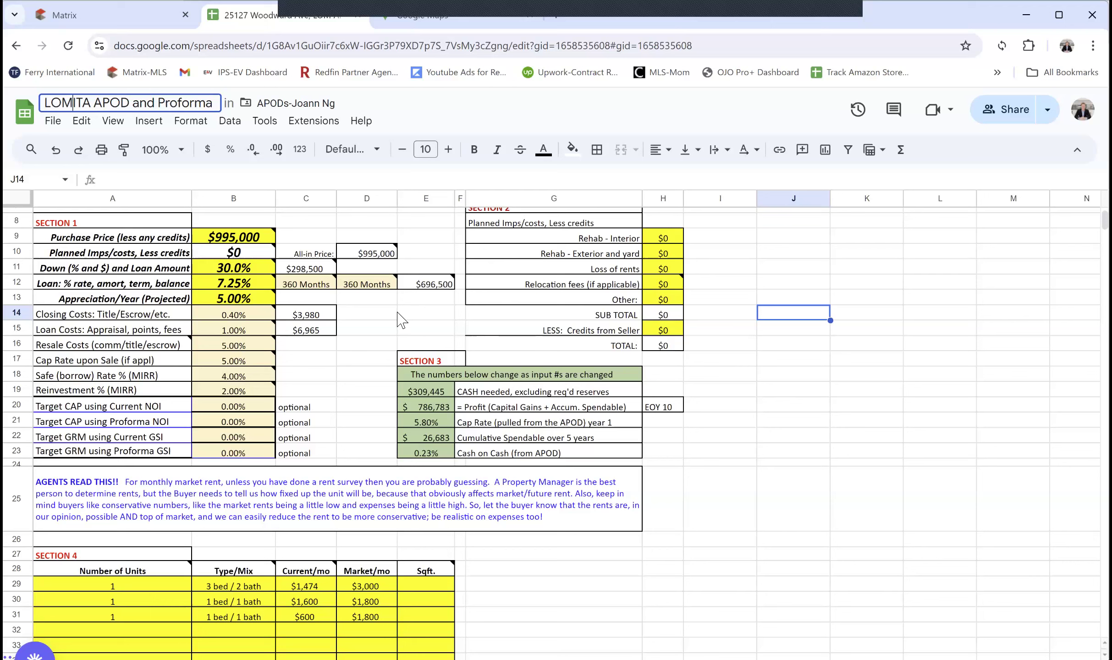
Step: Scroll through Sections 1–4, reviewing the three units' $3,674 current and $6,600 market rent
mouse_move(240, 241)
mouse_move(235, 291)
scroll(550, 431, down, 2)
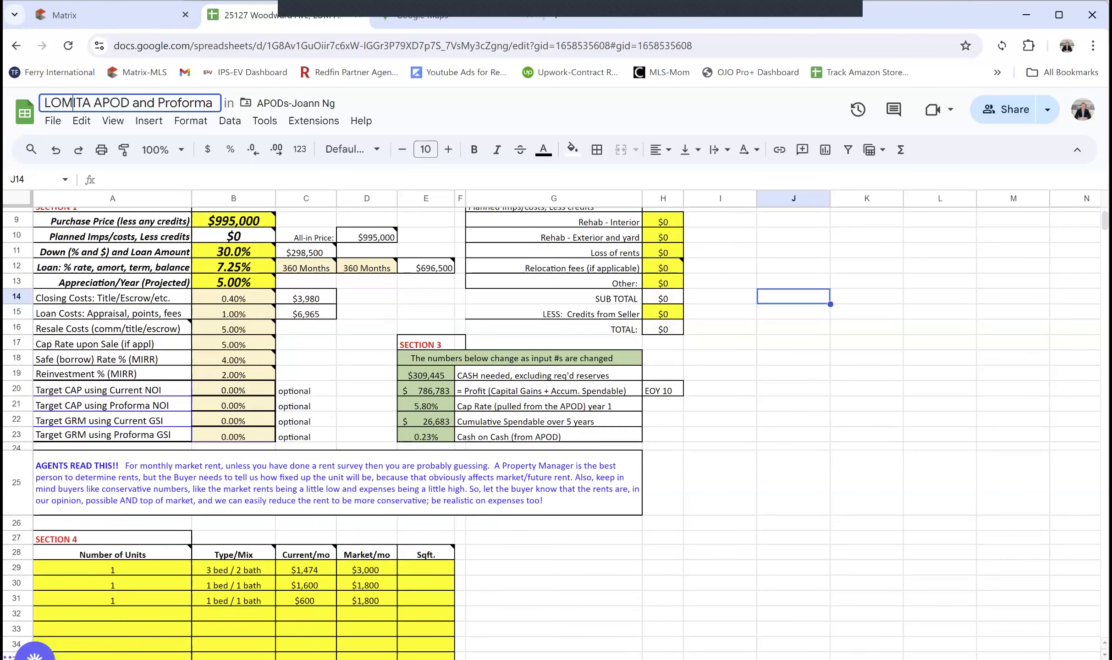
scroll(550, 433, down, 6)
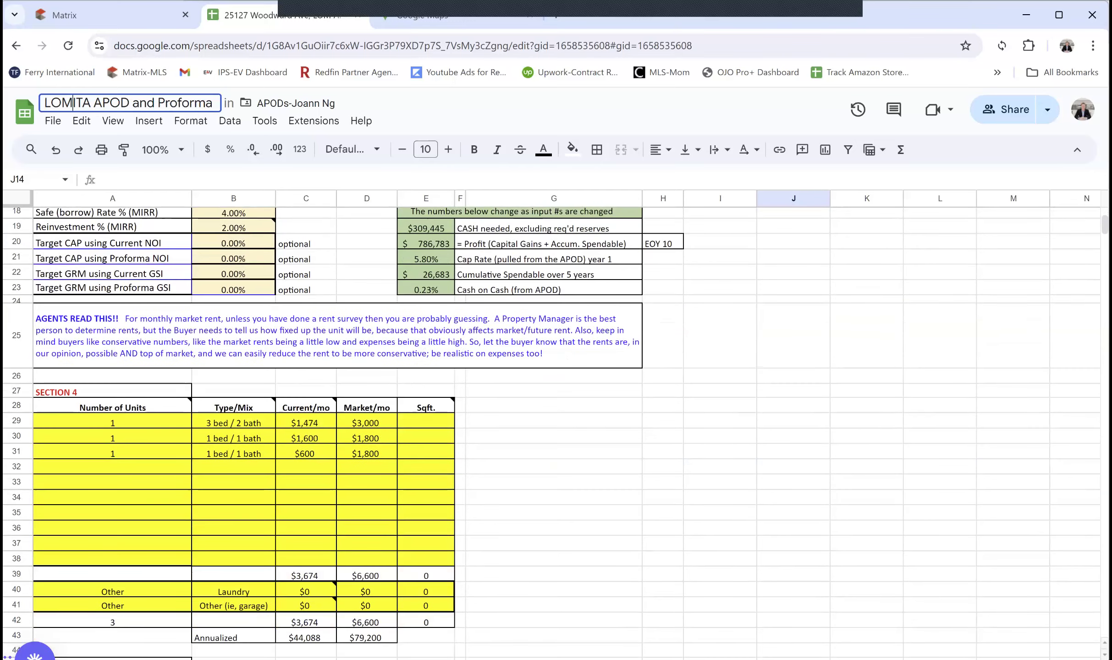
scroll(550, 434, down, 2)
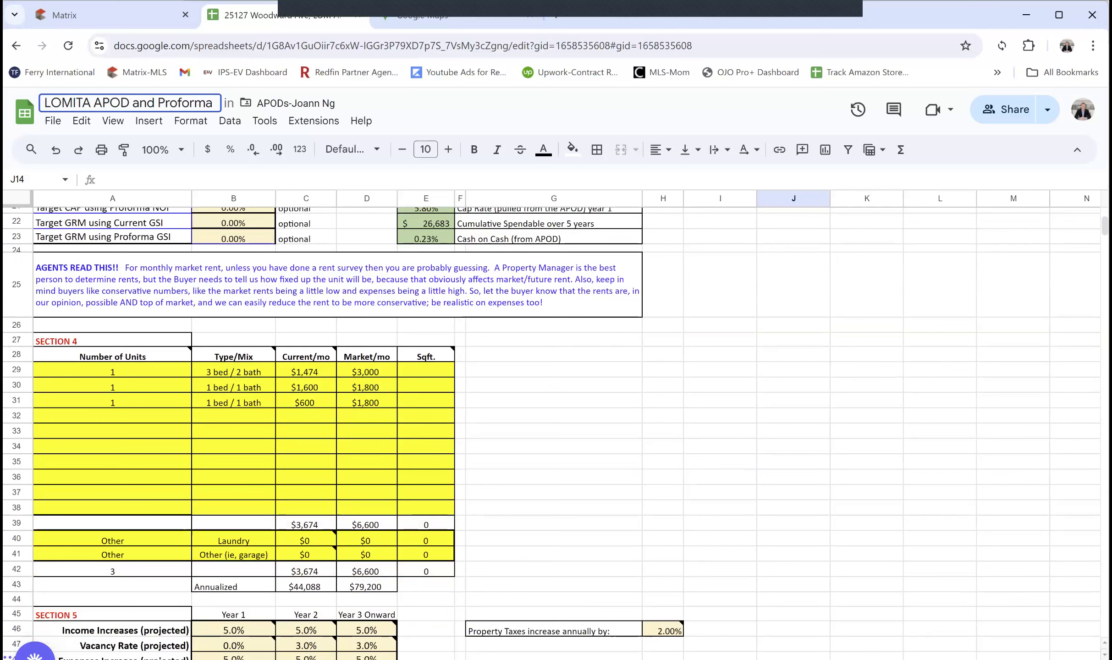
scroll(550, 413, up, 2)
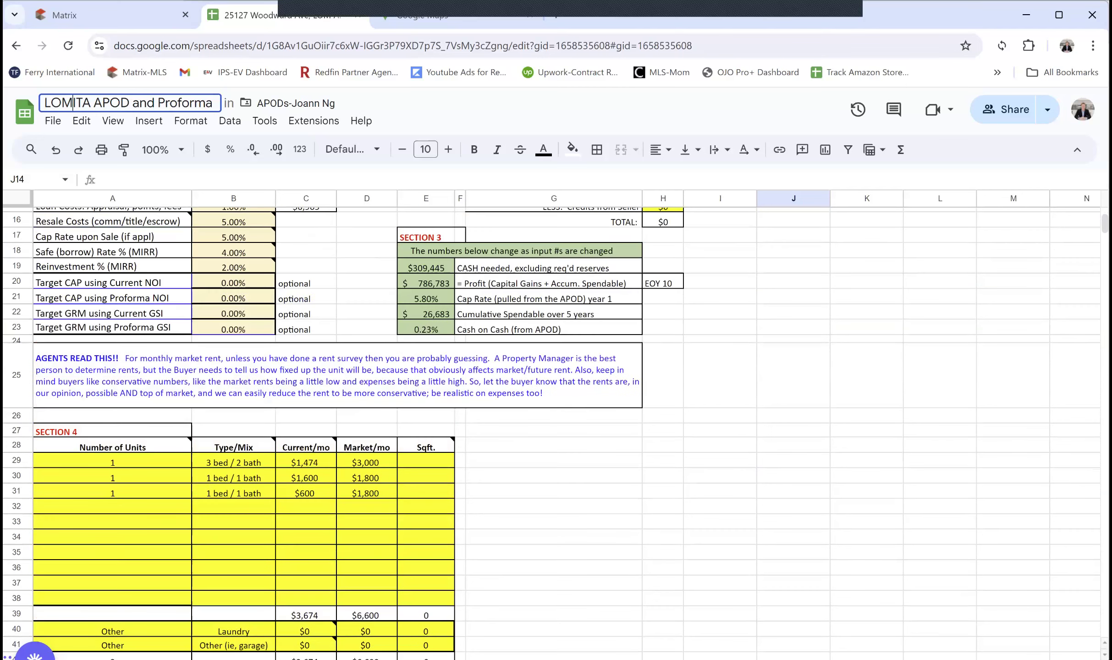
scroll(611, 379, up, 5)
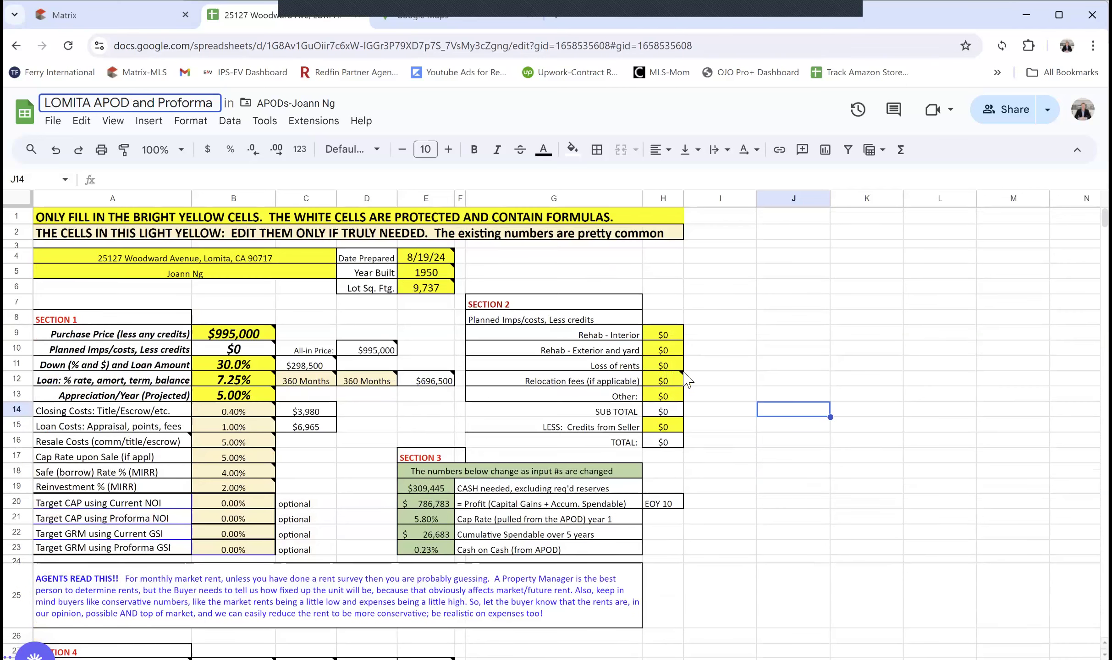
Step: Enter 50,000 as the Other improvement cost in H13, raising all-in price to $1,045,000
click(665, 396)
text(50)
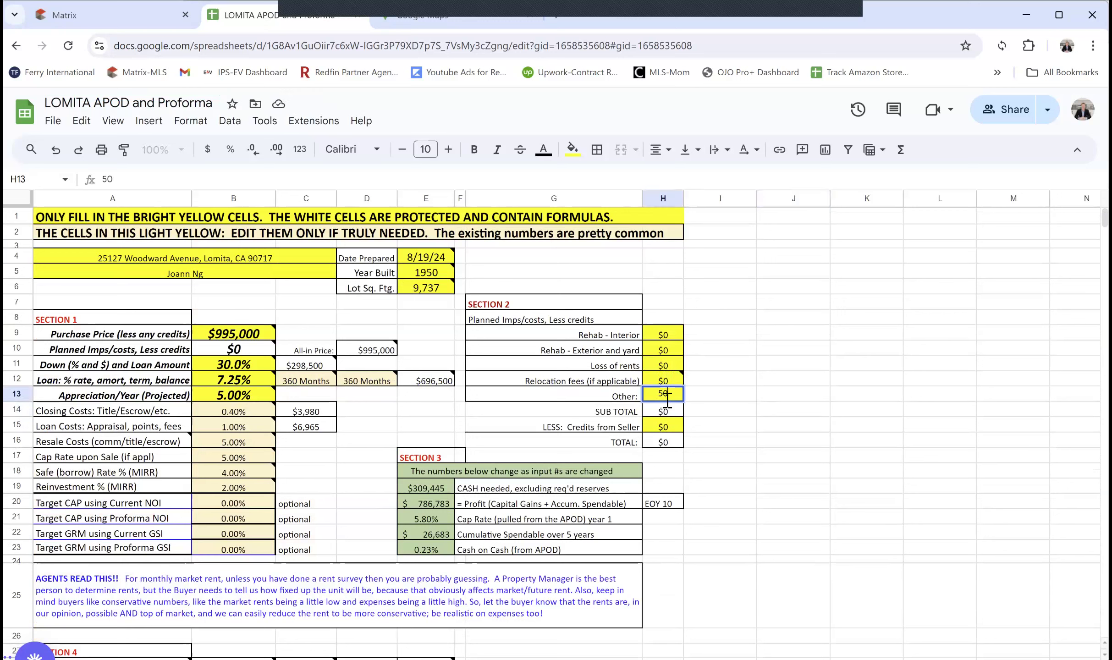
text(,000)
key(Return)
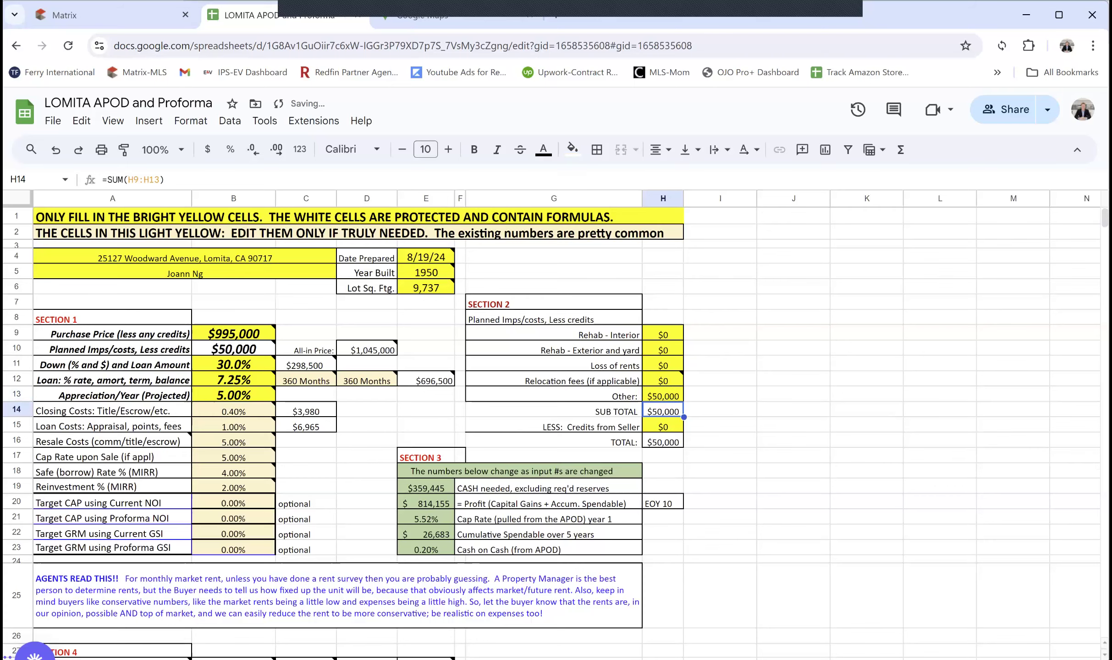
scroll(550, 433, down, 5)
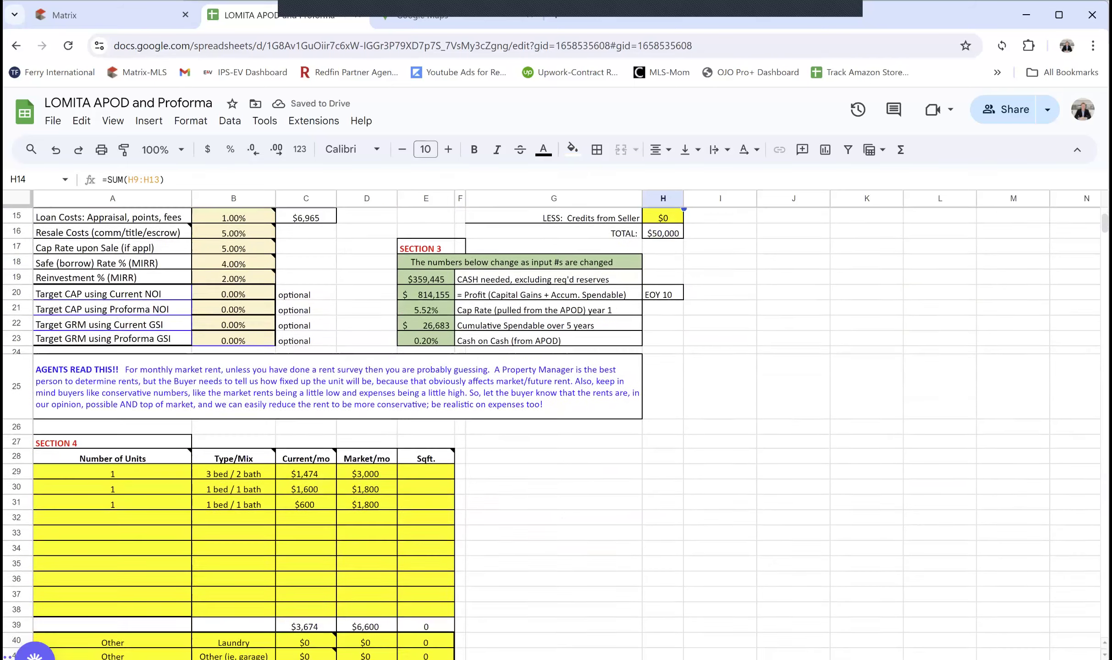
scroll(550, 433, down, 1)
scroll(550, 433, up, 5)
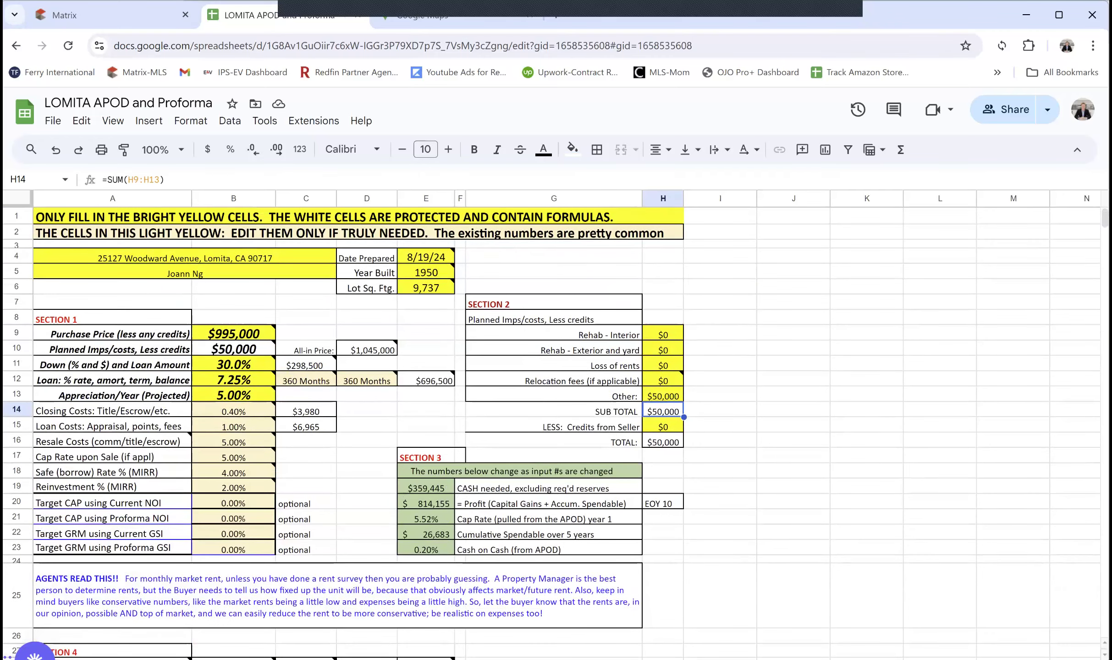
scroll(550, 433, down, 2)
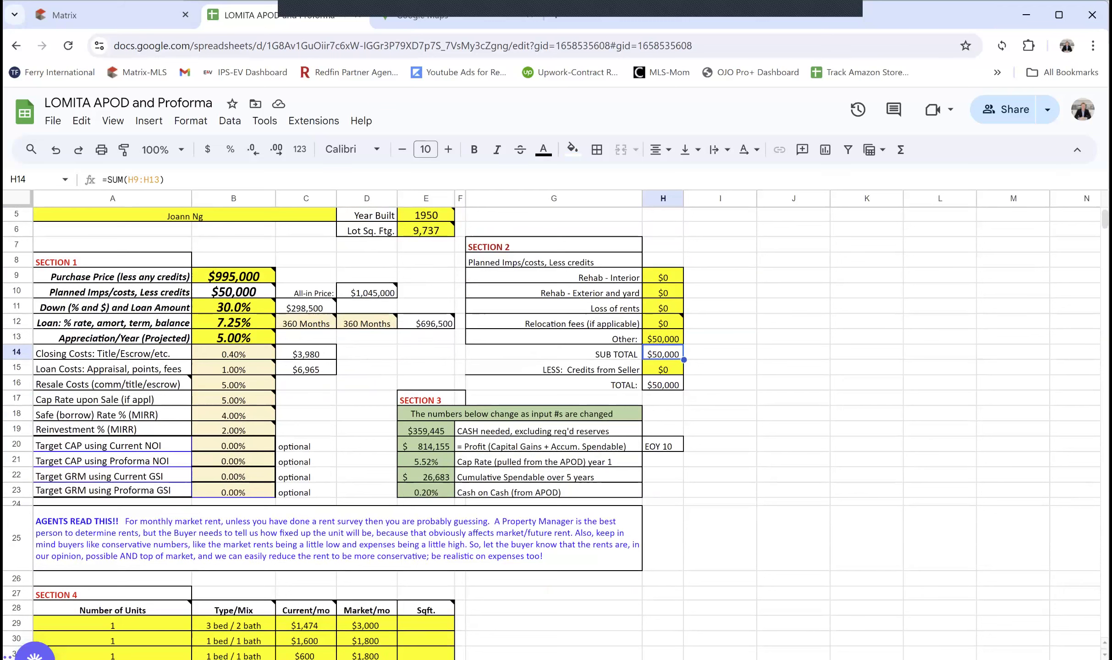
scroll(550, 433, down, 3)
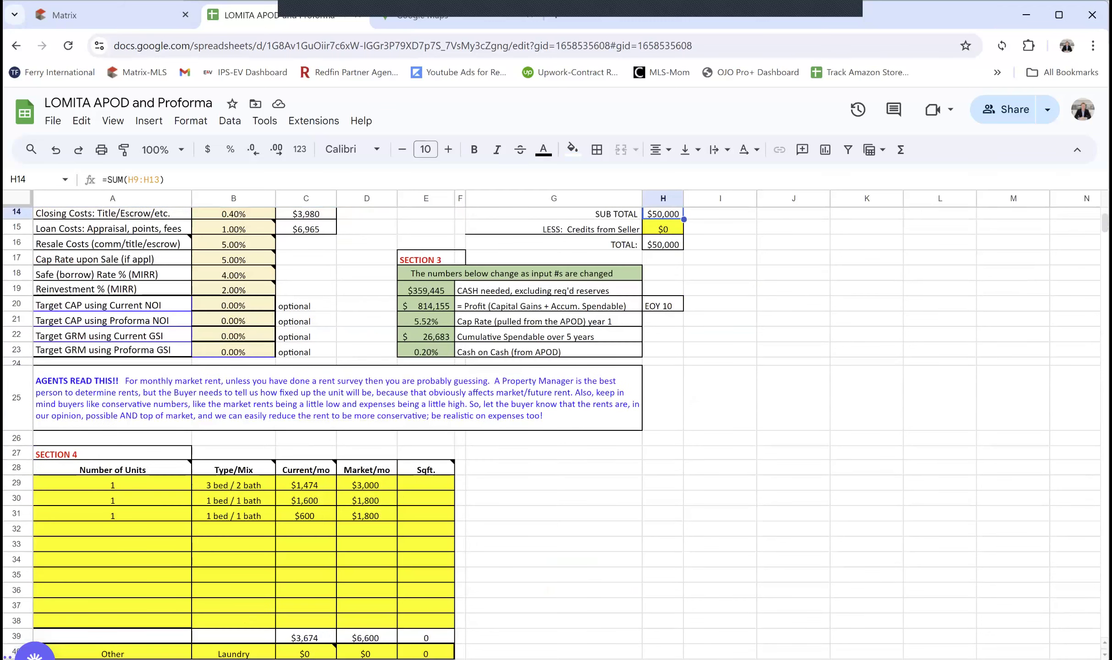
scroll(550, 433, down, 2)
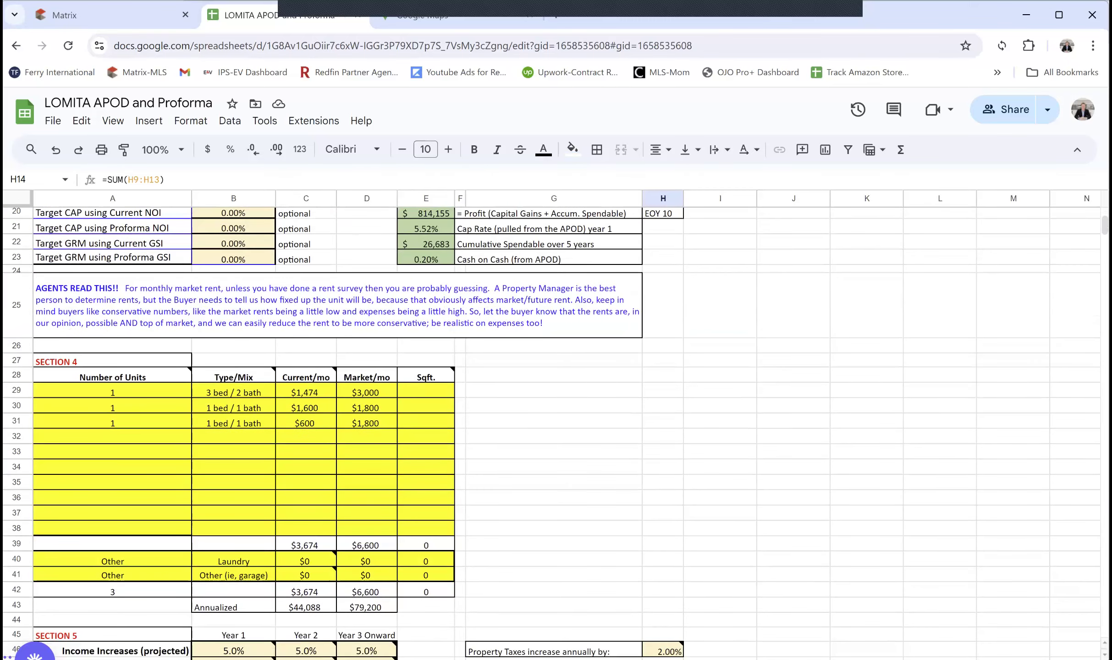
scroll(550, 433, down, 1)
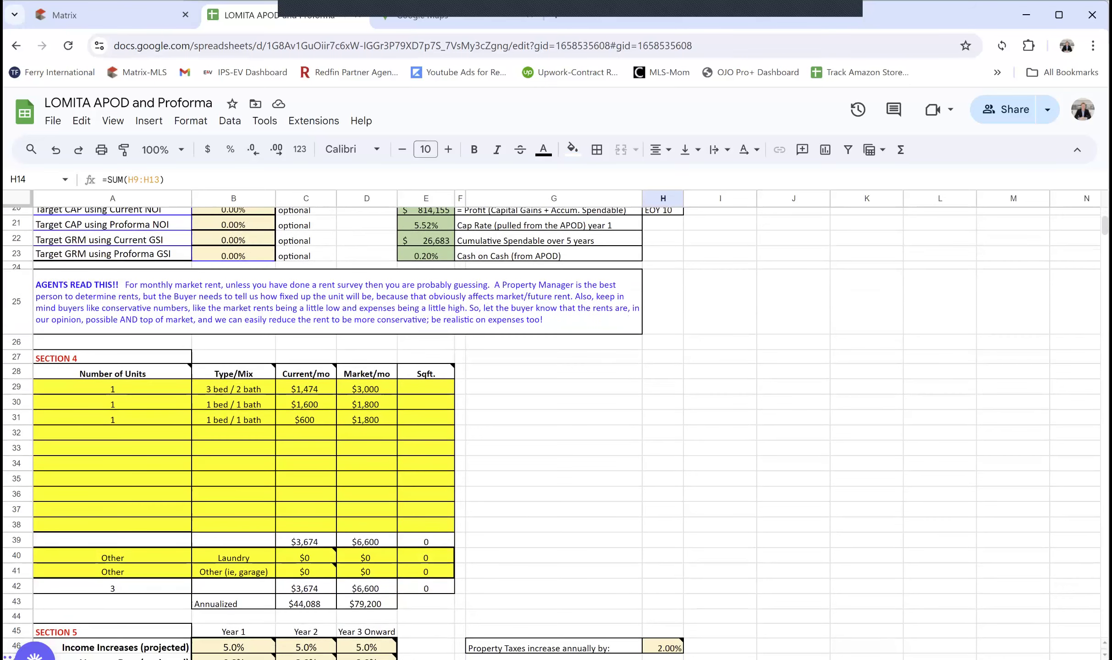
scroll(367, 387, down, 1)
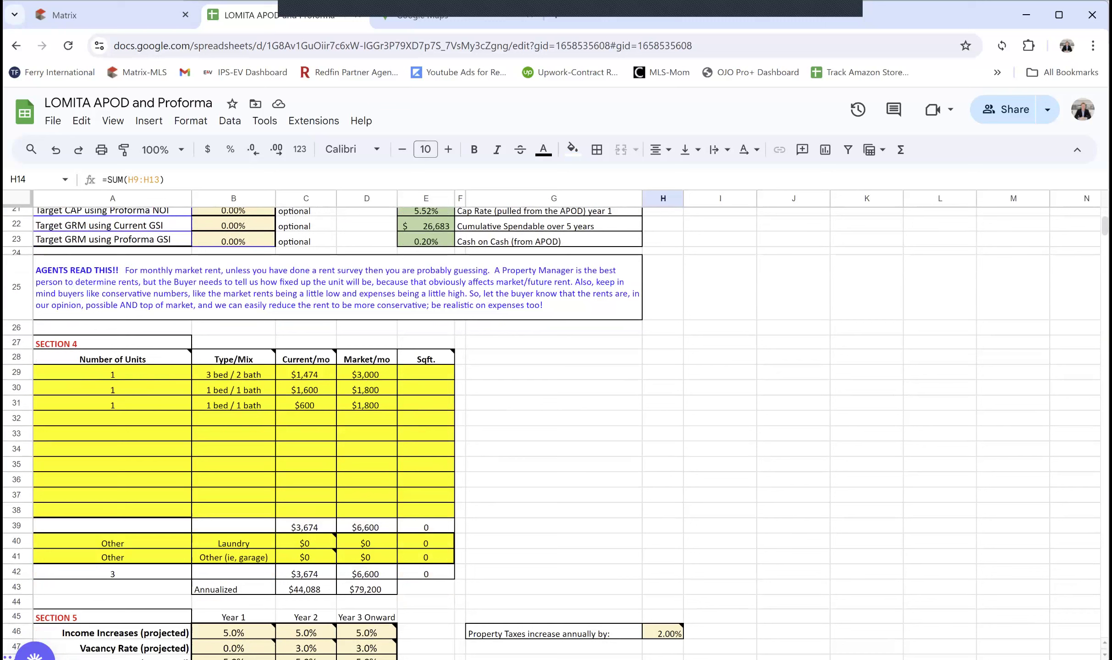
scroll(321, 413, down, 1)
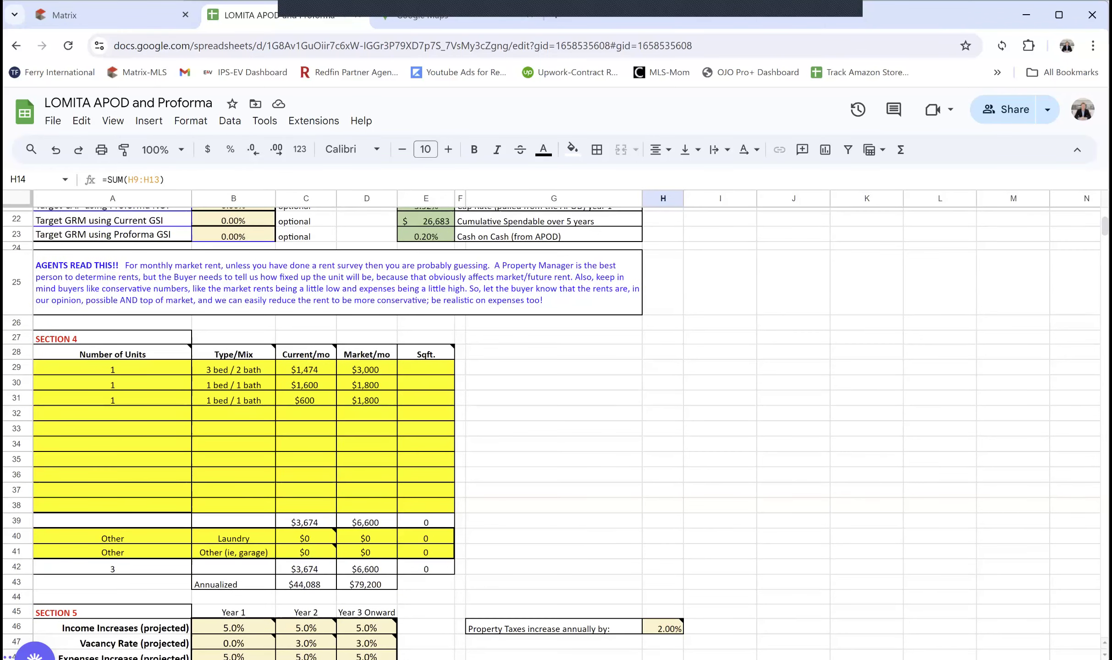
scroll(321, 412, down, 3)
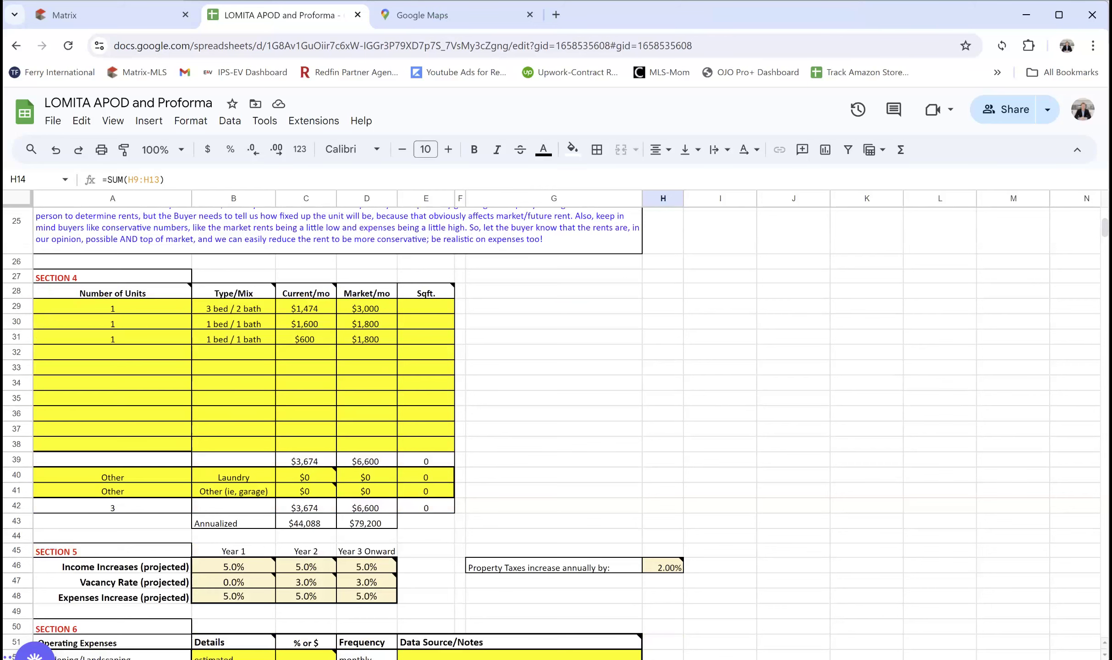
scroll(550, 433, down, 3)
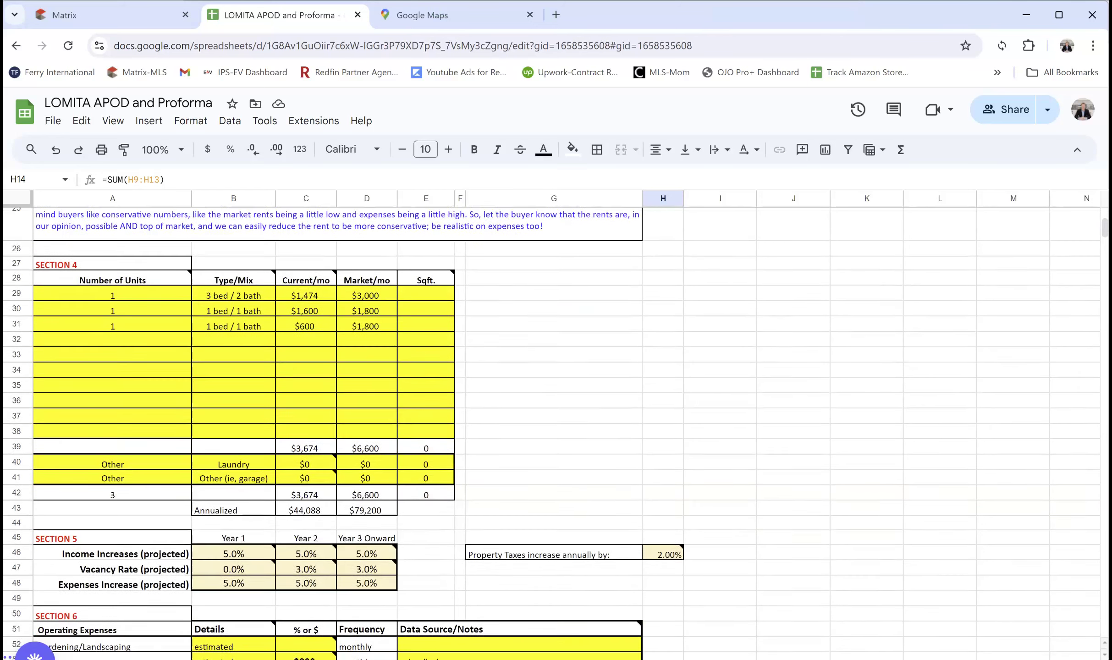
scroll(550, 433, down, 2)
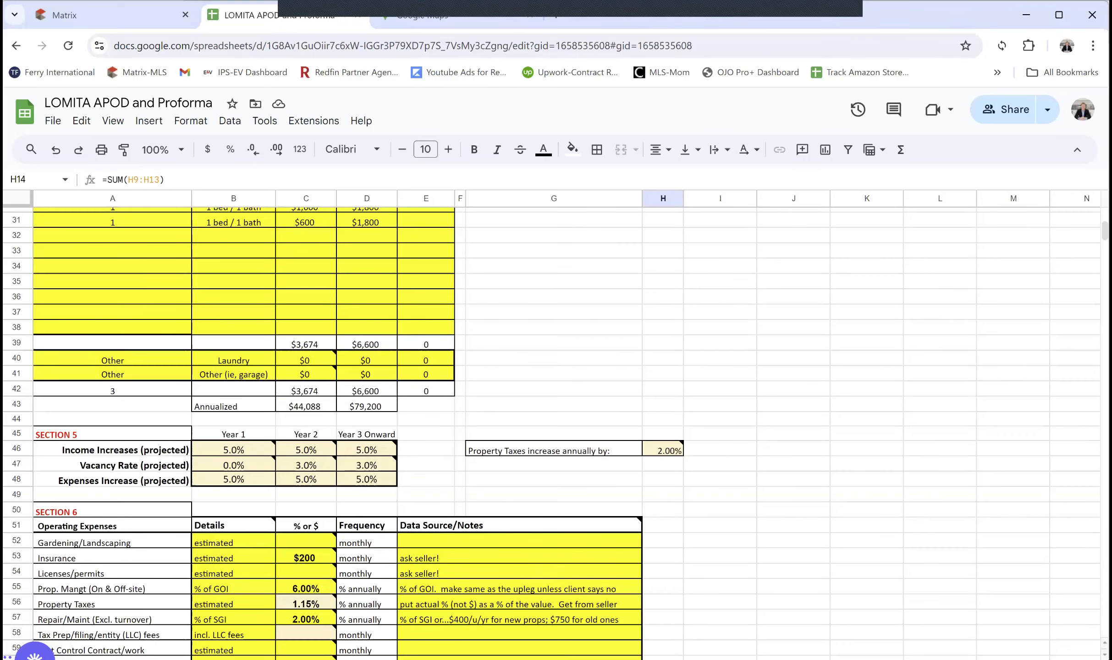
mouse_move(305, 465)
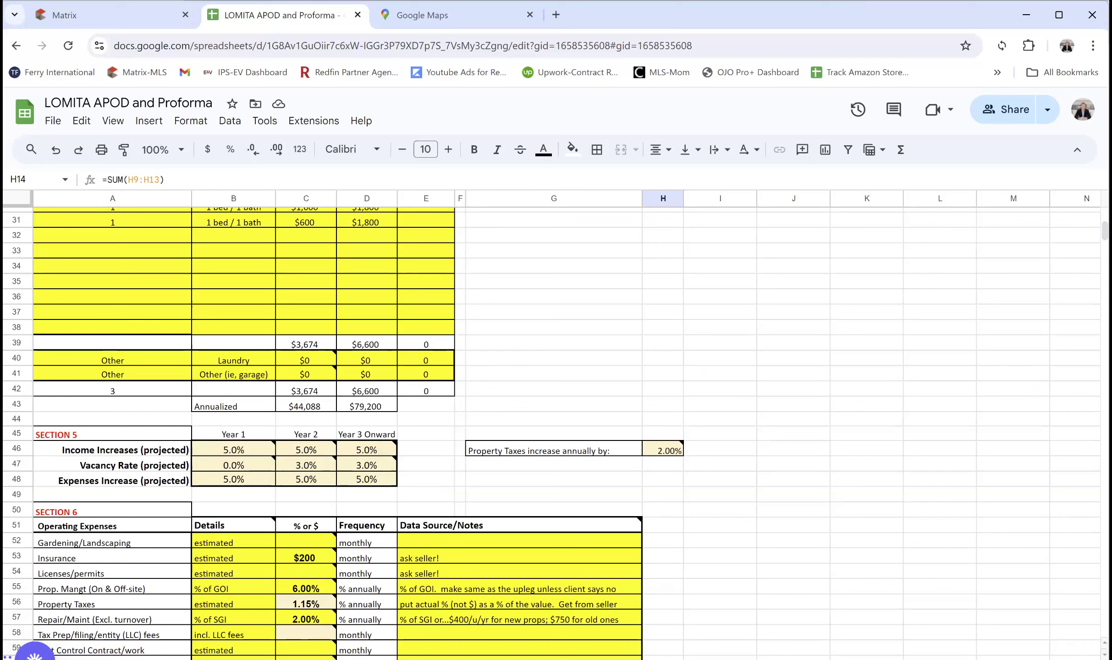
scroll(550, 433, down, 5)
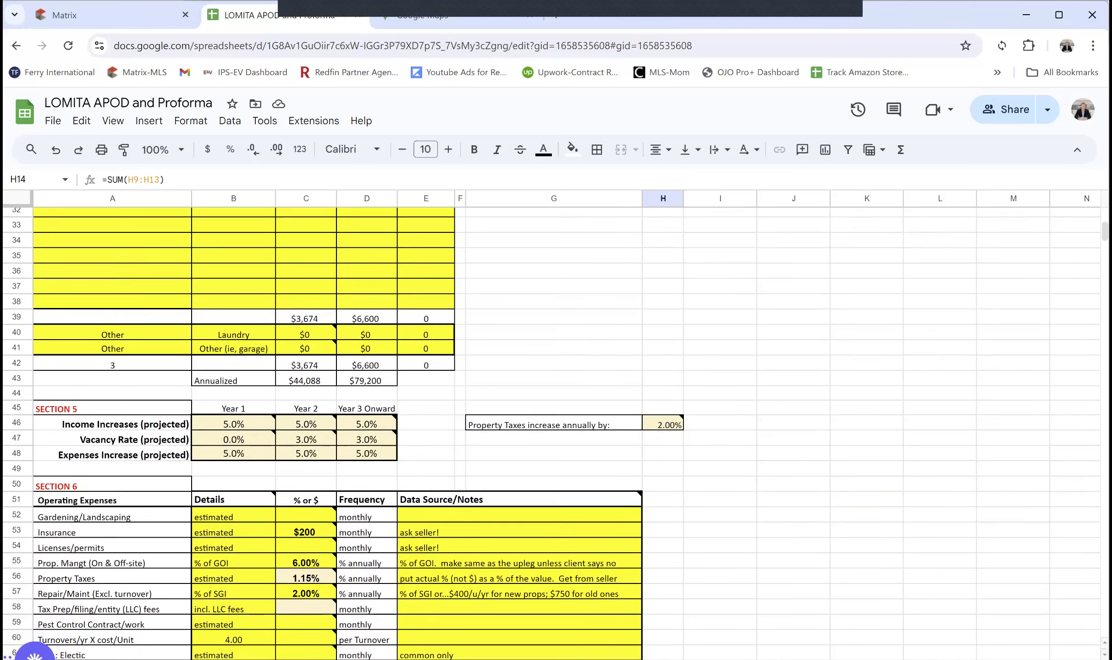
scroll(550, 433, down, 1)
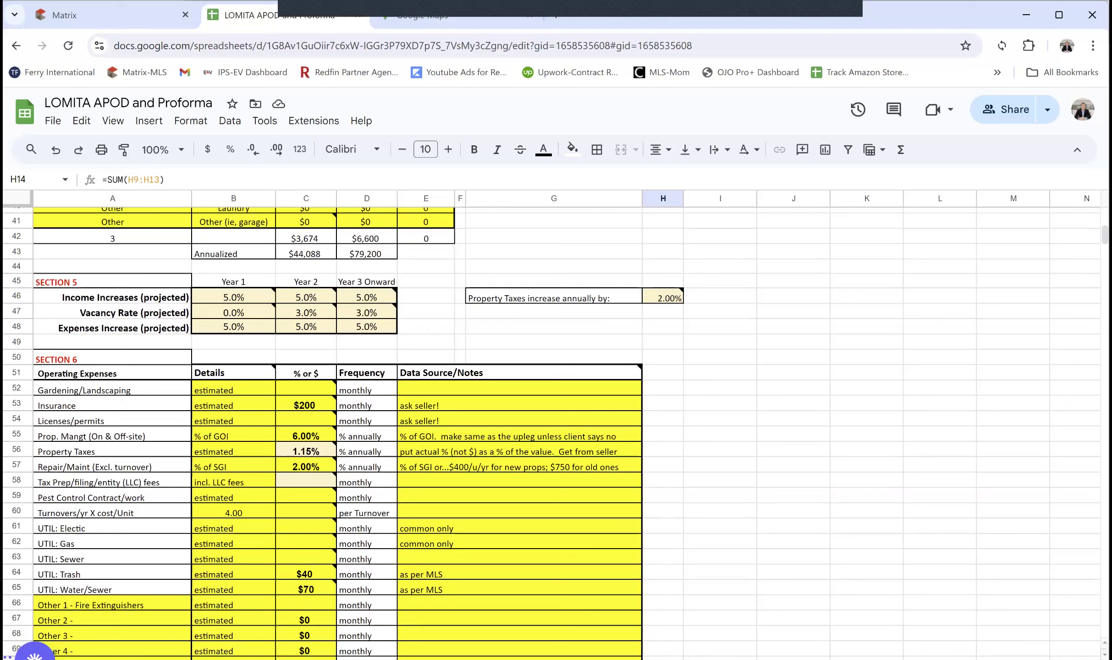
scroll(550, 434, down, 3)
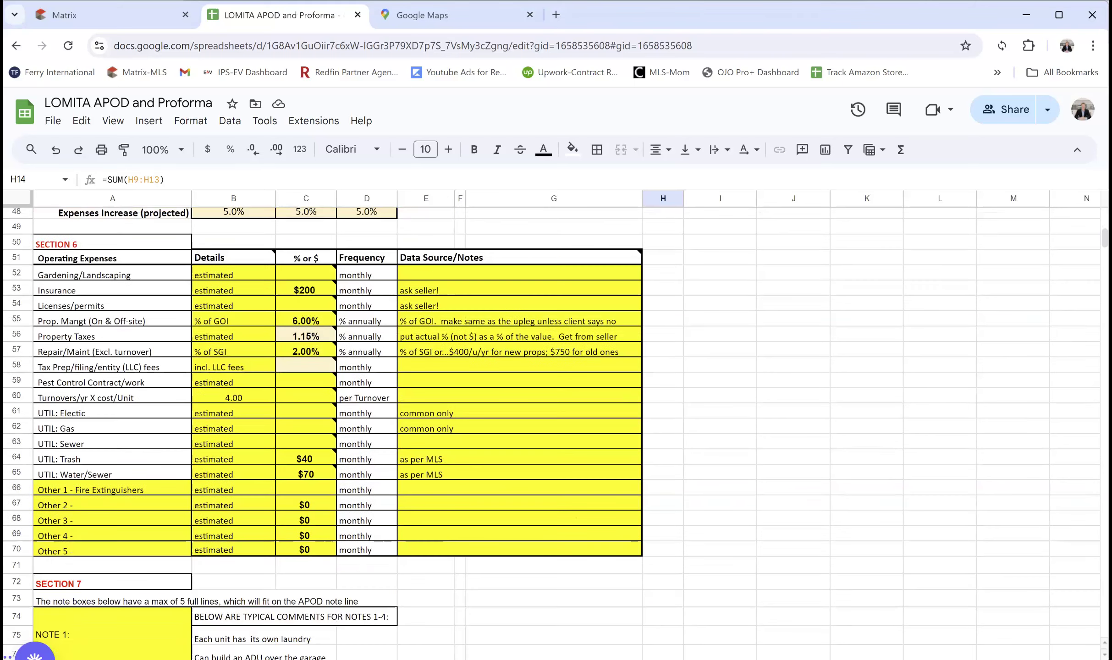
scroll(550, 433, down, 2)
scroll(550, 433, up, 4)
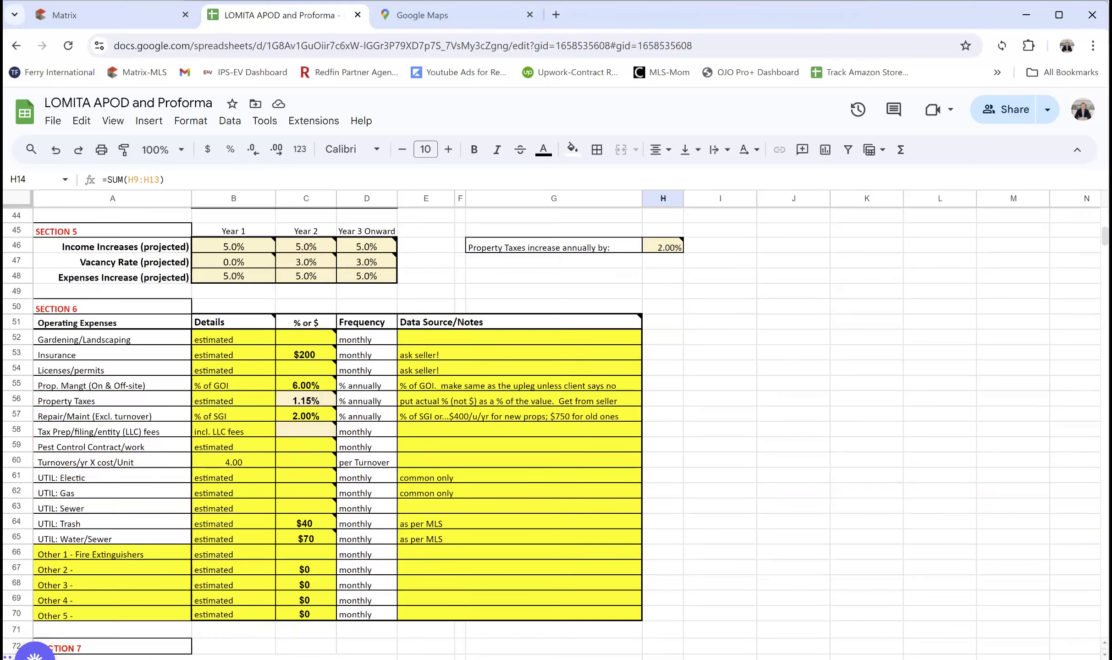
scroll(550, 433, up, 4)
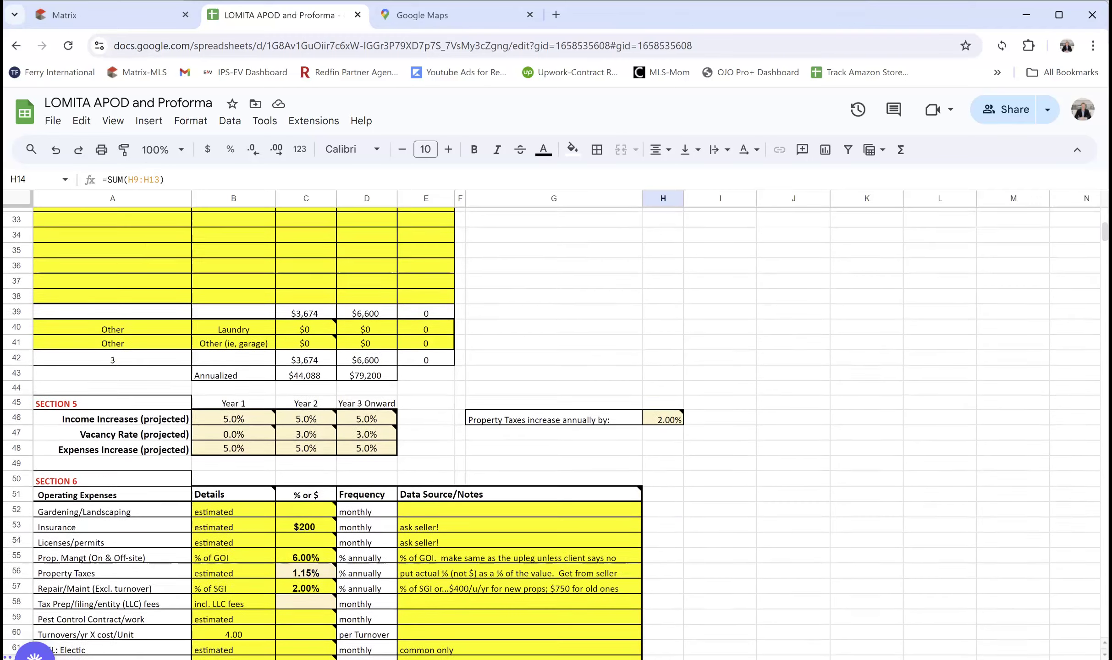
scroll(550, 433, down, 1)
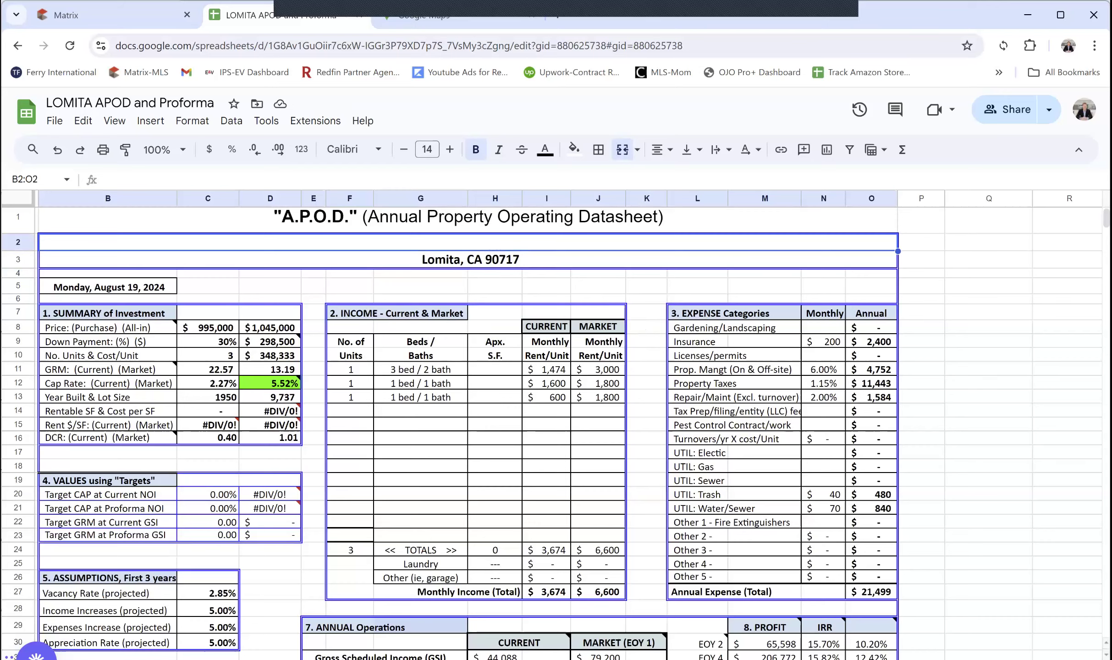
Step: Scroll down the Lomita A.P.O.D. sheet to the $21,499 annual expense total
scroll(550, 412, down, 1)
scroll(550, 413, up, 1)
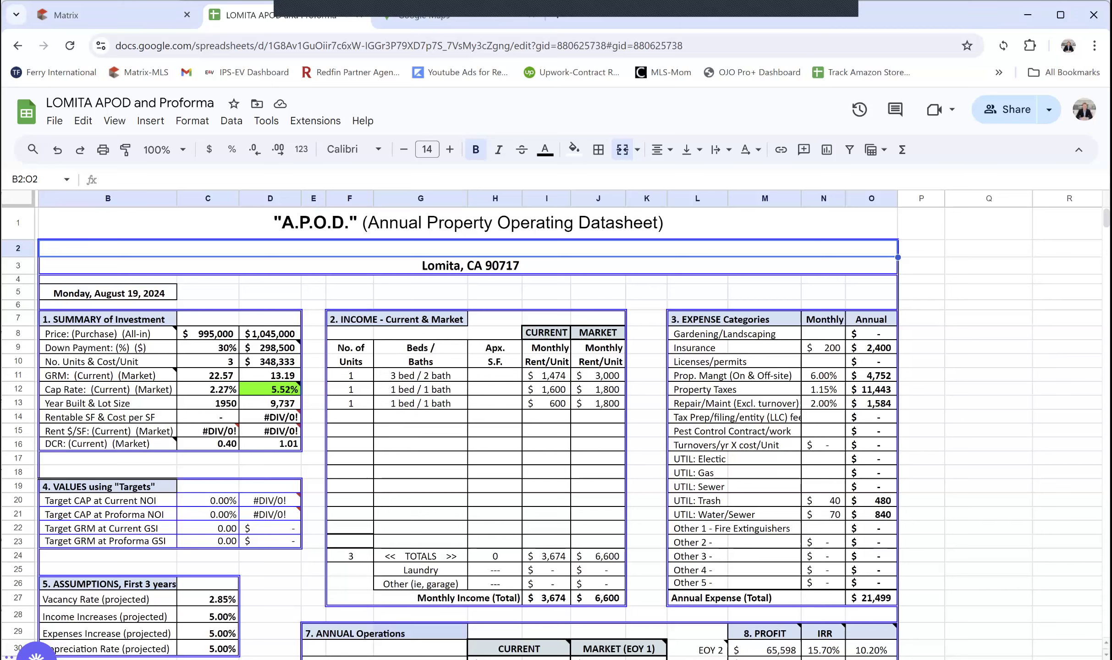
scroll(80, 293, down, 5)
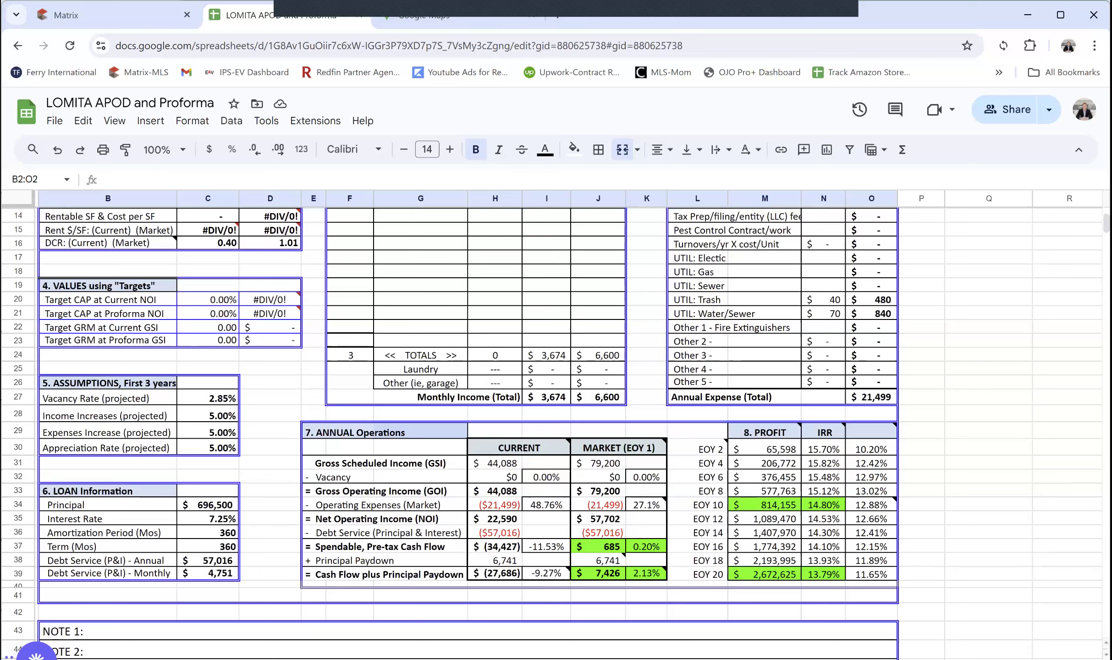
mouse_move(518, 448)
mouse_move(646, 505)
drag(765, 449, 764, 575)
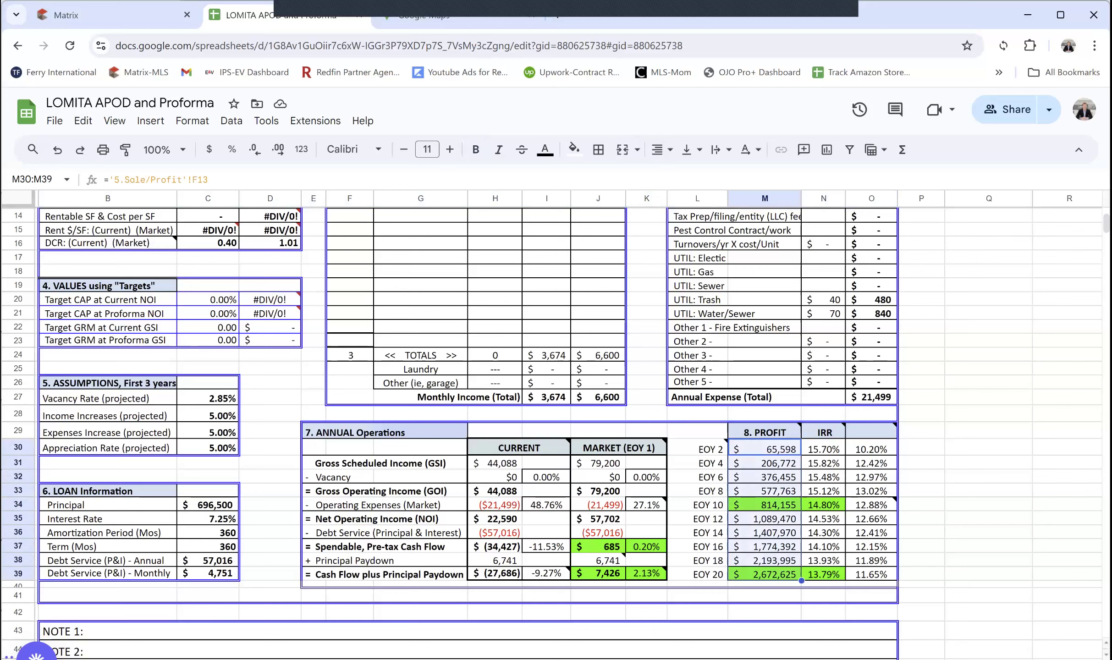
click(871, 449)
drag(871, 449, 870, 575)
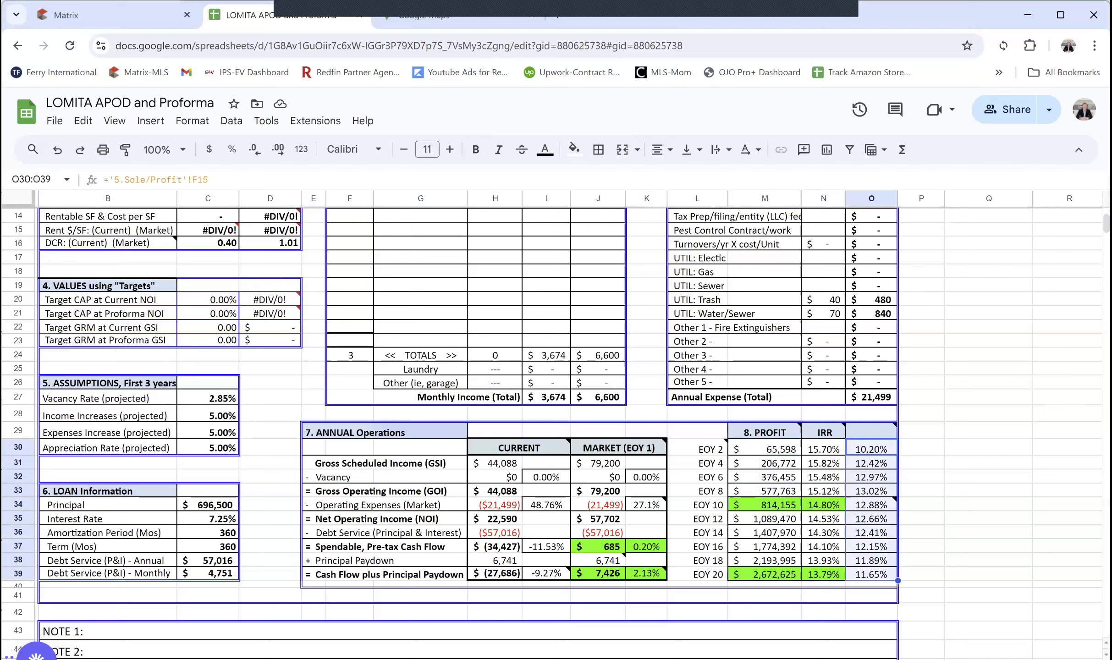
click(921, 476)
click(764, 449)
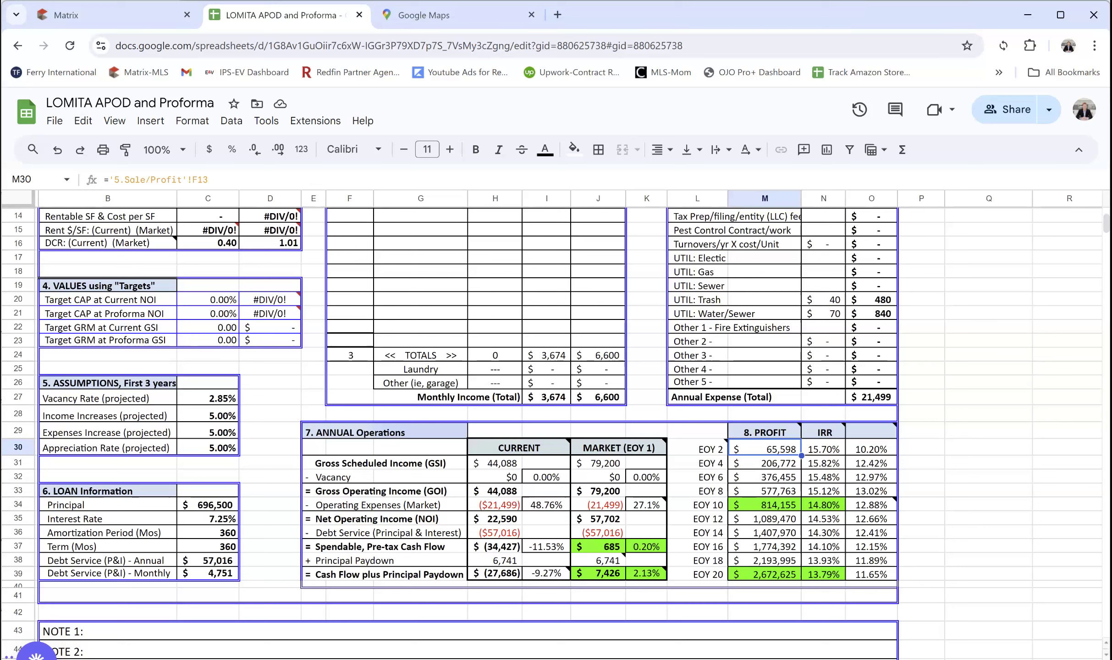
key(Down)
key(Down)
key(Down)
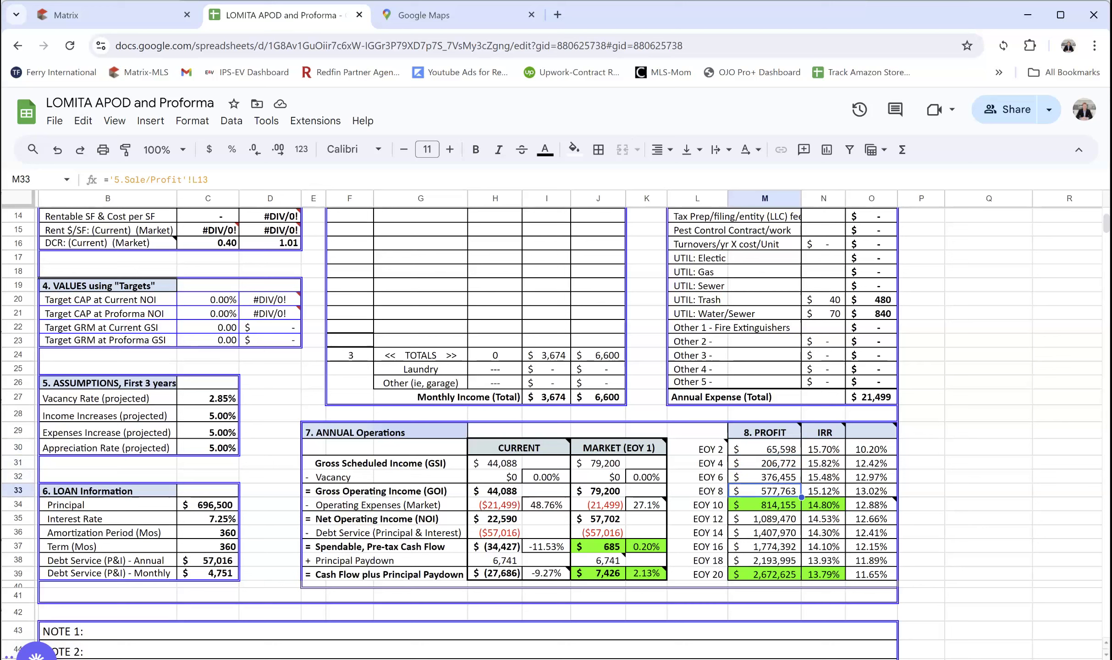
key(Down)
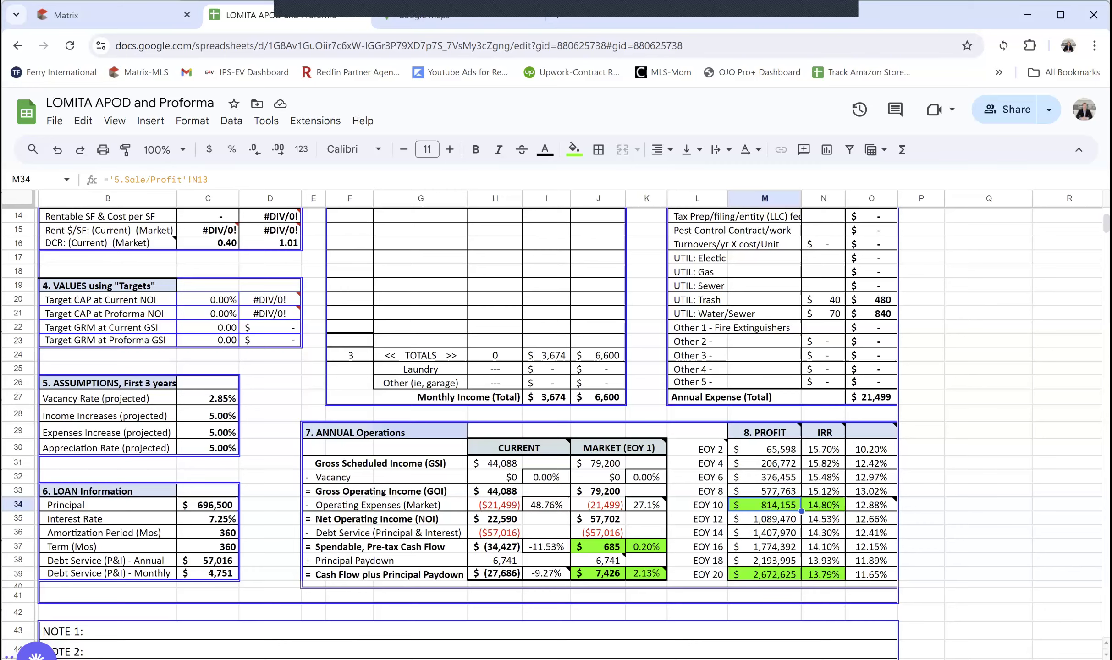
Step: Scroll up to show the purchase price, the three units' market rents and expense rows
scroll(550, 433, up, 3)
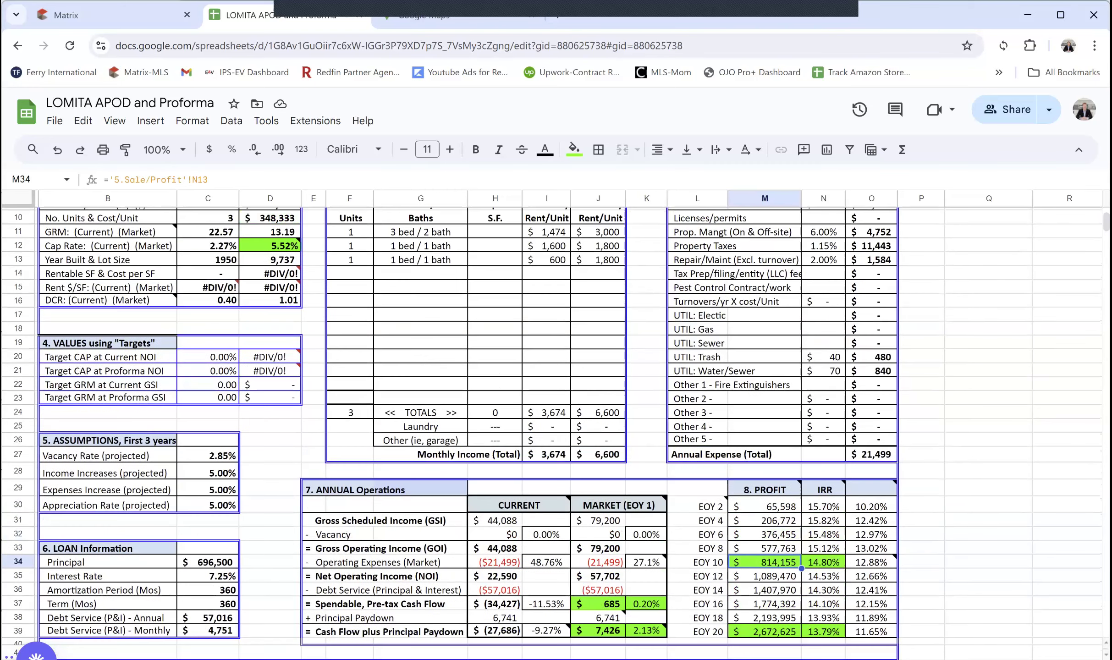